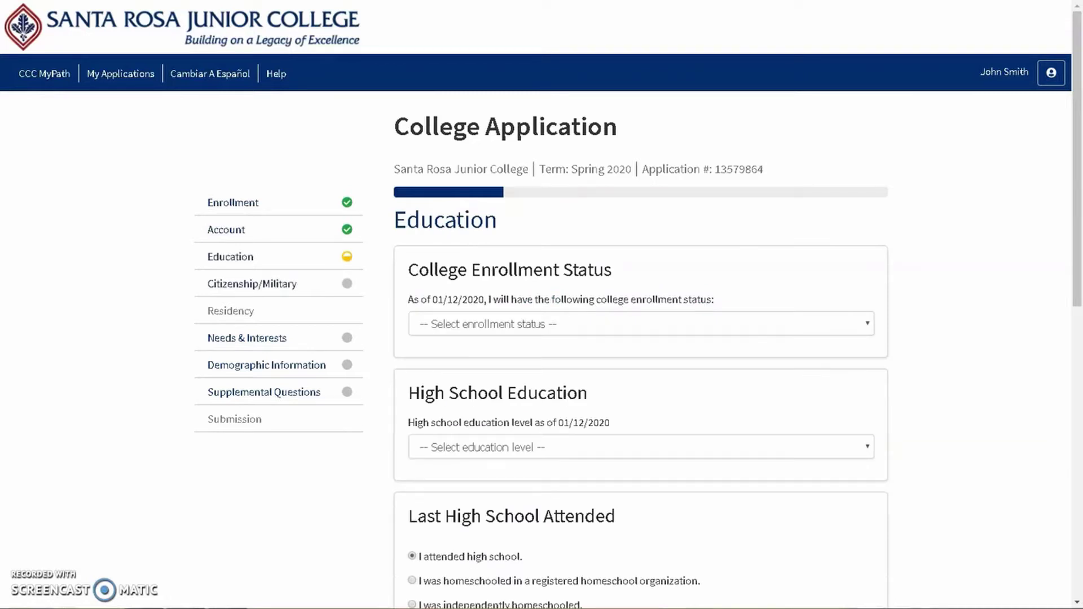
Step: Set the college enrollment status to "First-time student in college (after leaving high school)"
click(641, 324)
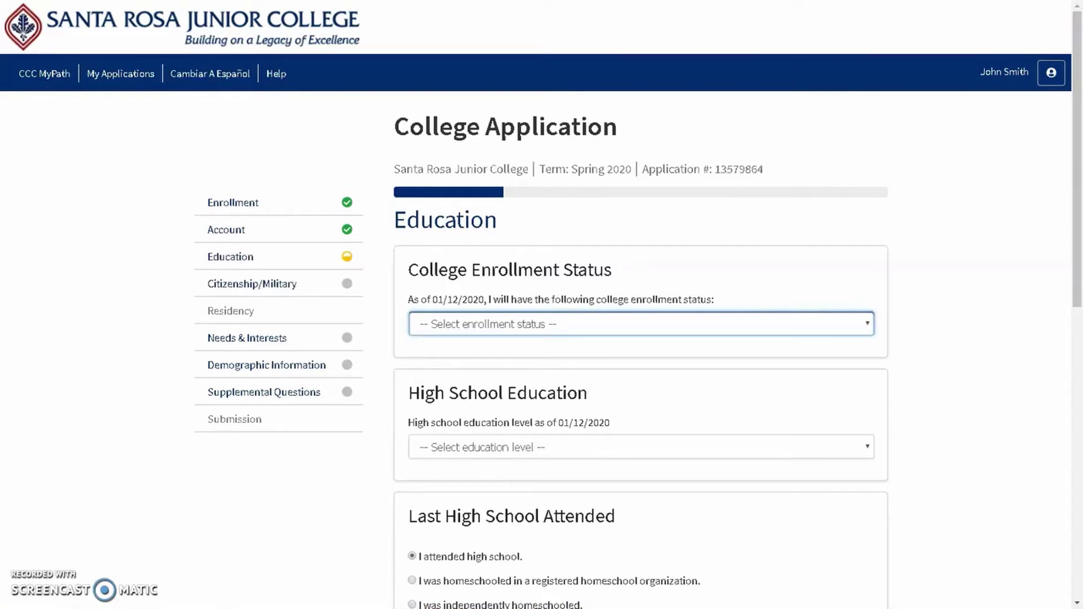
key(alt+Down)
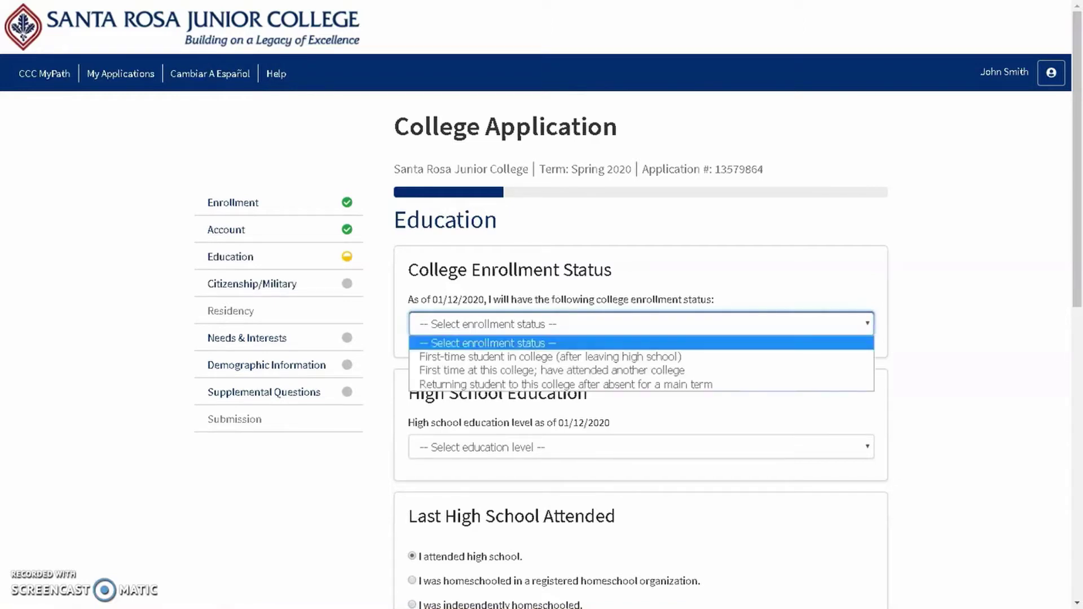
key(Down)
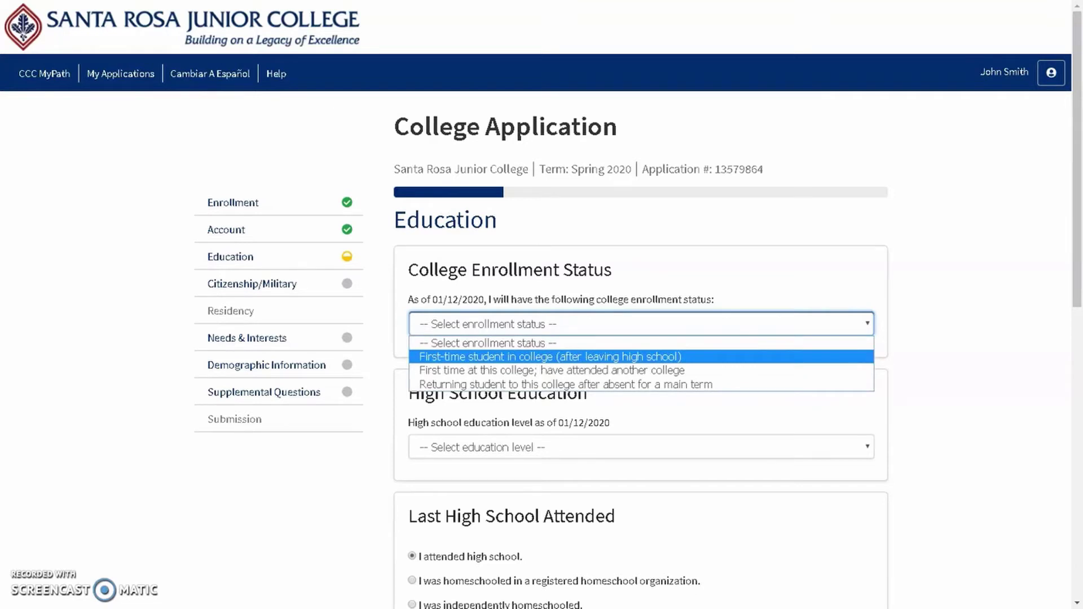
key(Down)
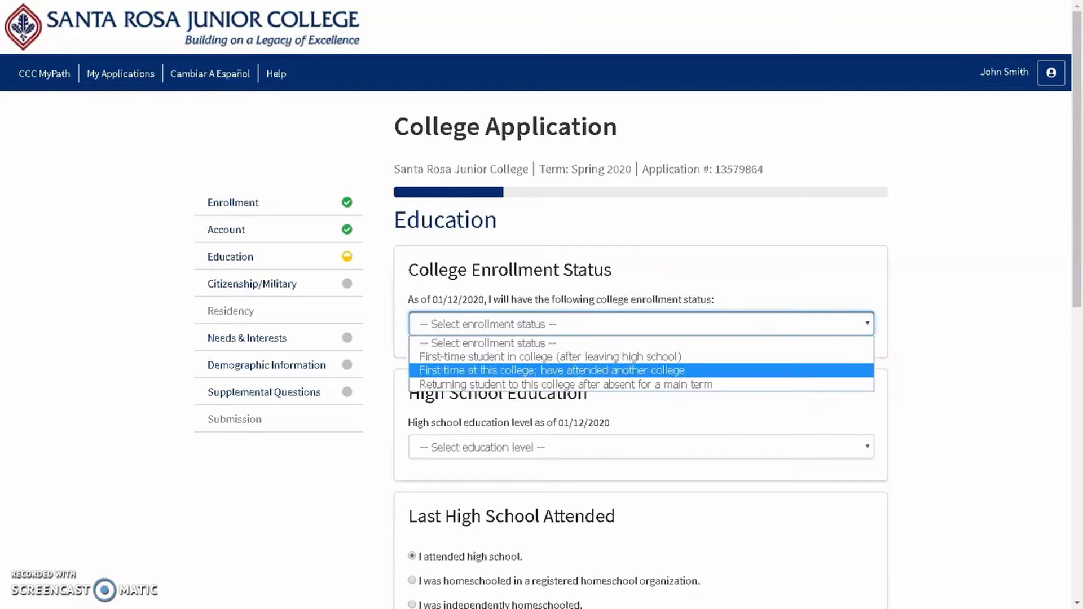
key(Down)
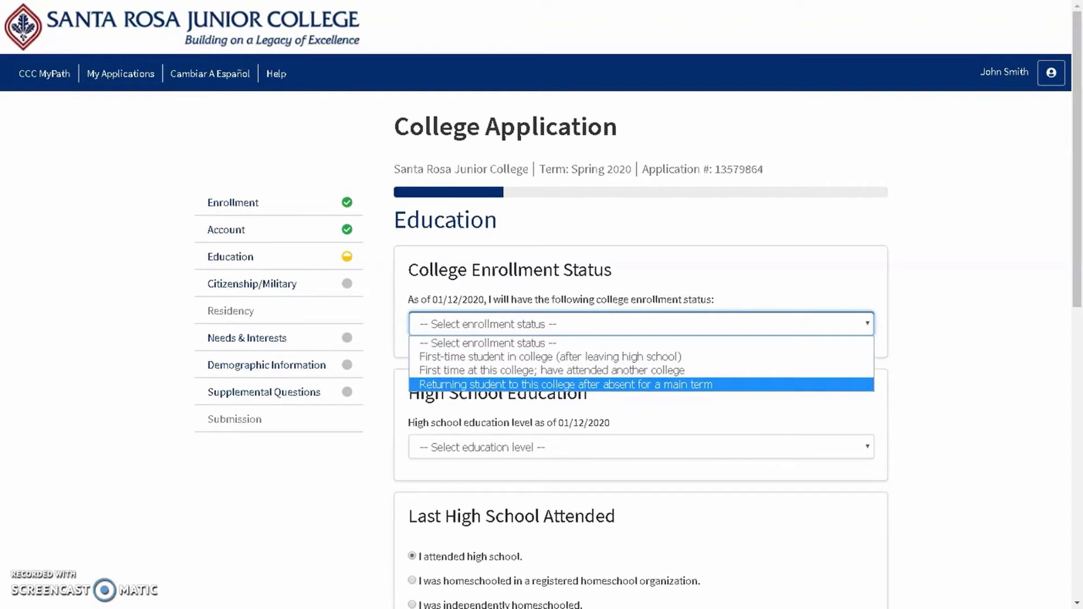
key(Up)
key(Up)
key(Return)
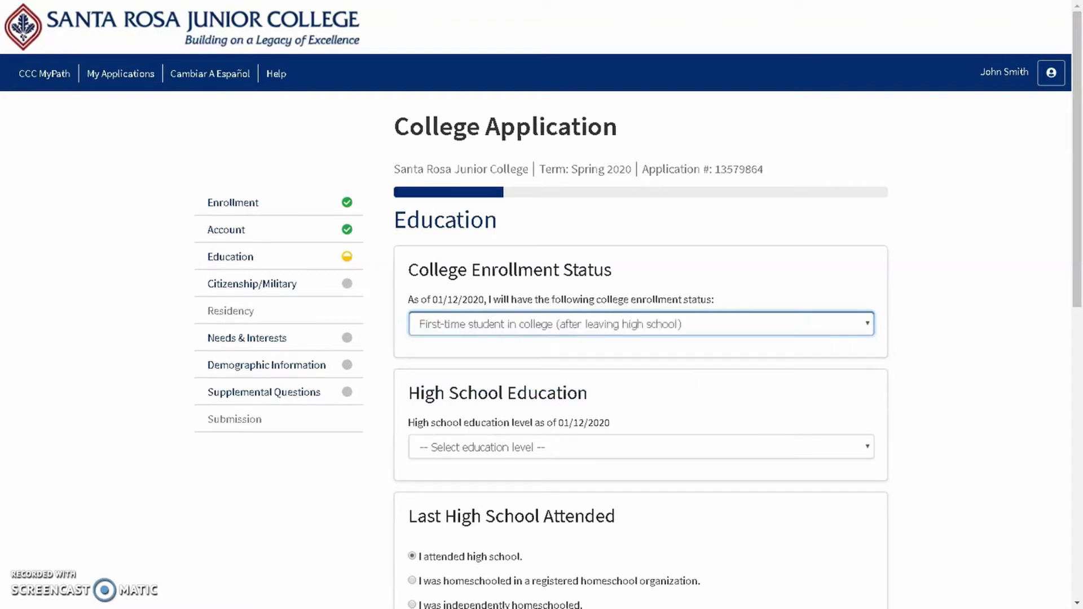
Step: Set the high school education level to "Received high school diploma from U.S. school"
key(Tab)
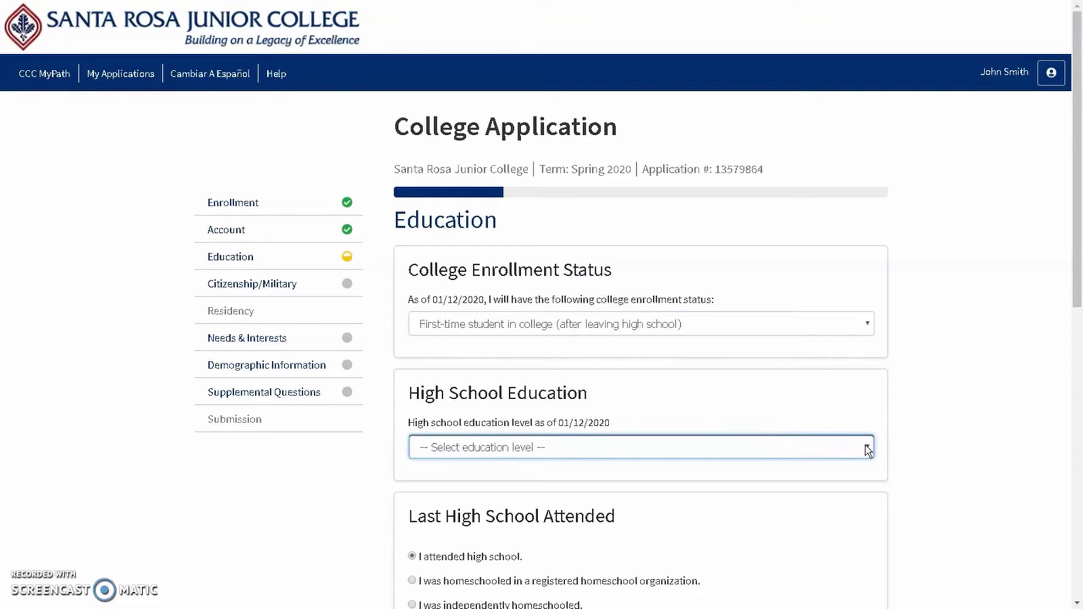
click(869, 451)
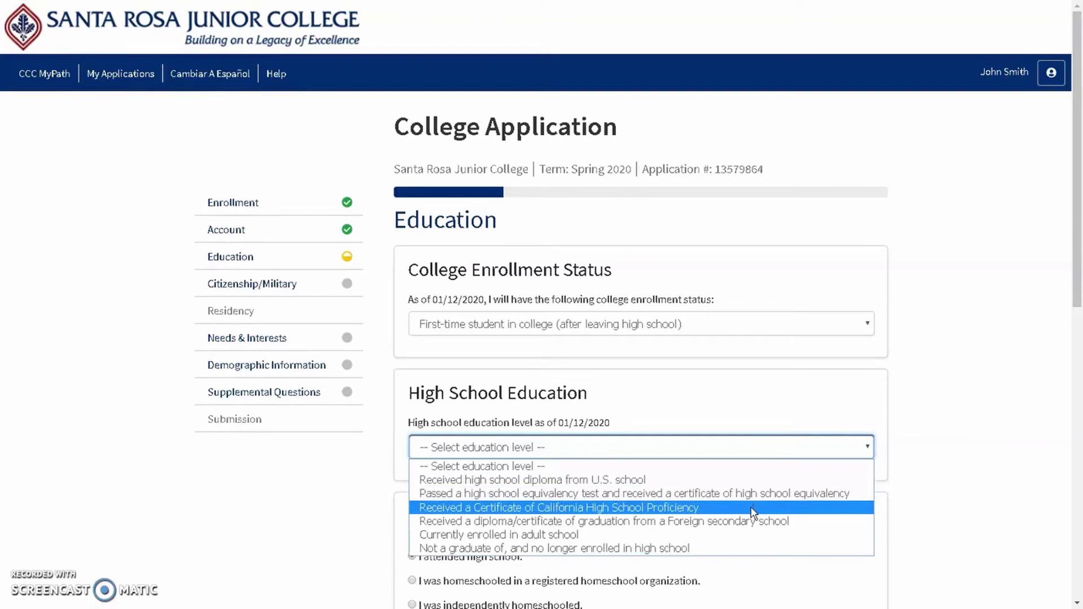
click(754, 523)
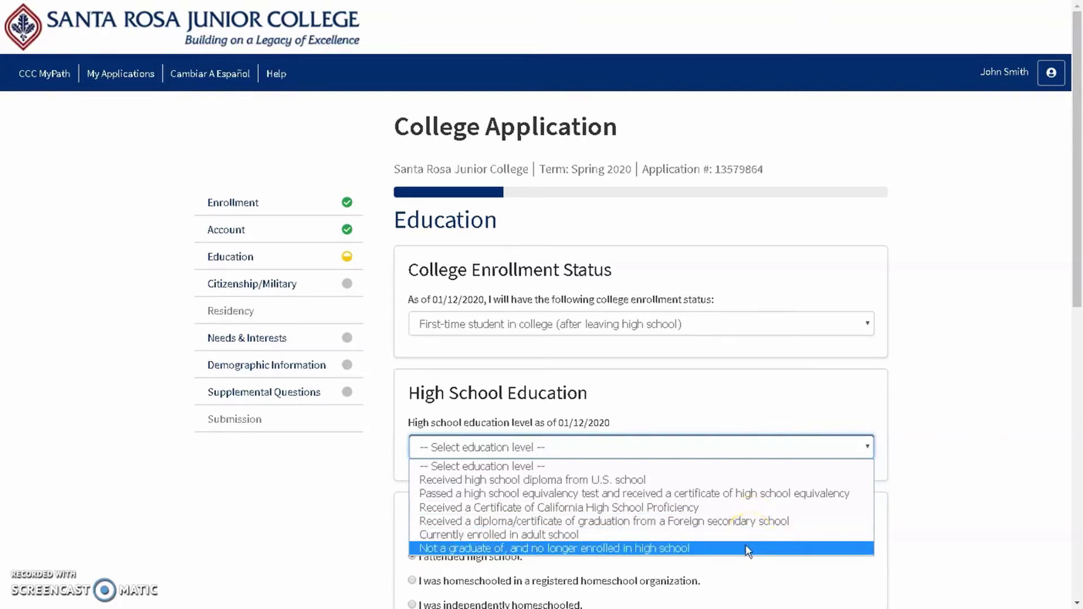
click(743, 480)
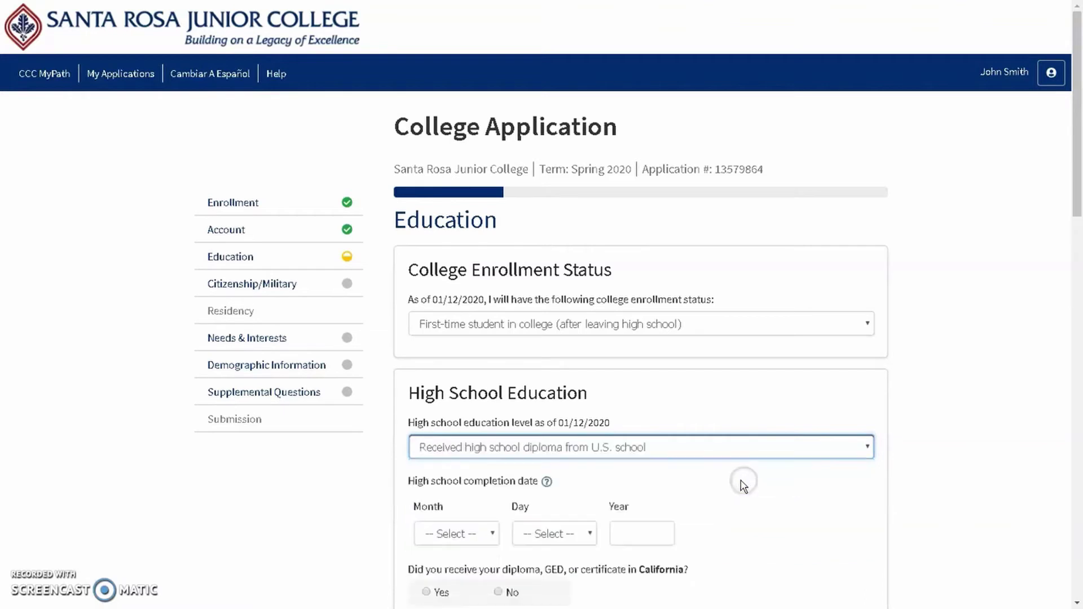
Step: Enter June 1, 2009 as the high school completion date and answer Yes to both California diploma and attendance questions
drag(1076, 198, 1077, 236)
click(712, 473)
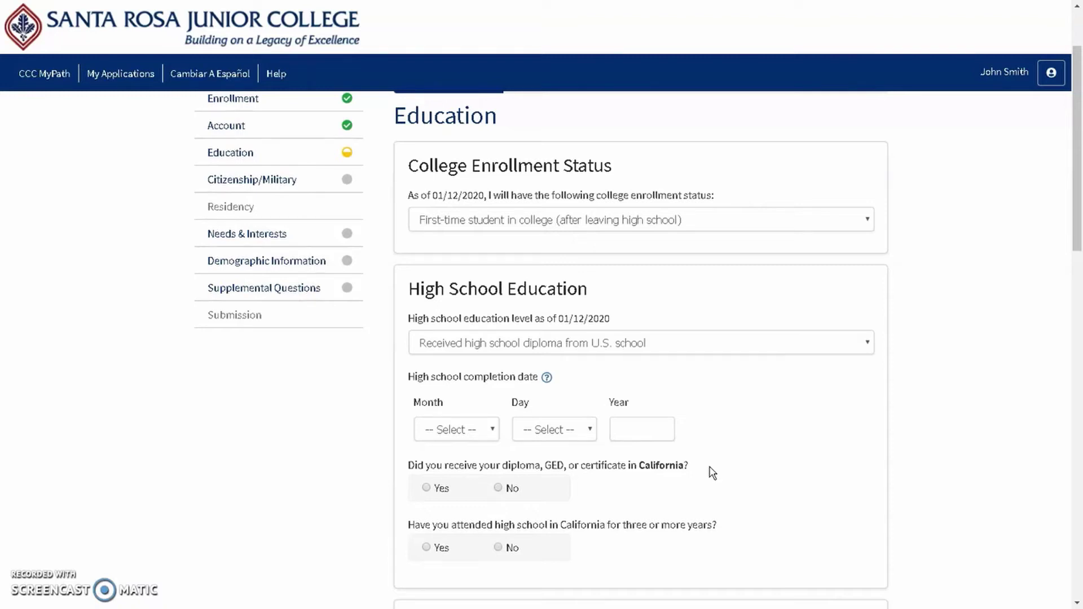
click(448, 431)
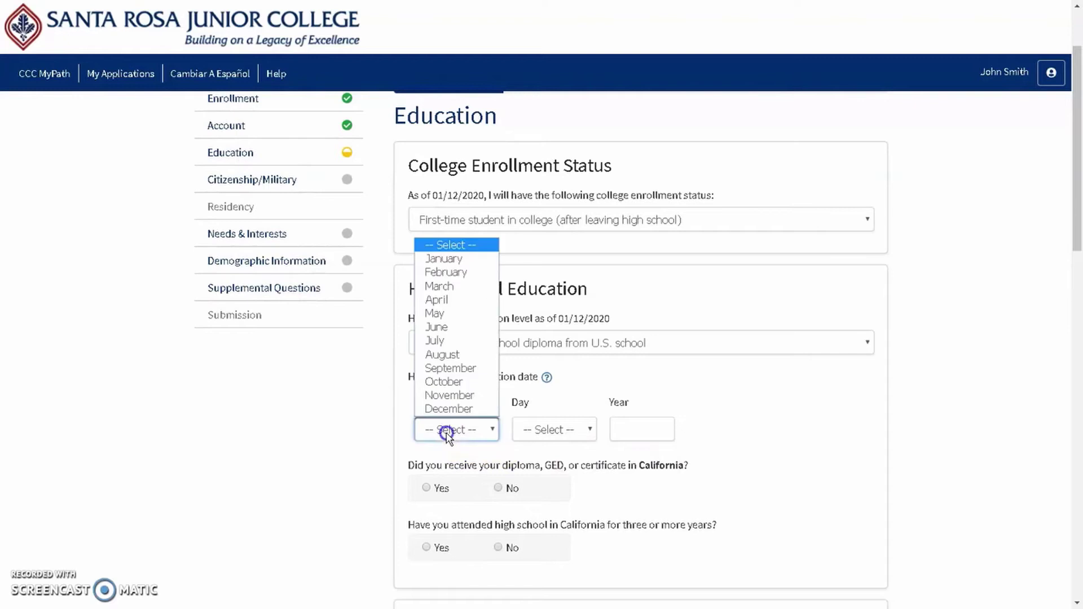
click(446, 329)
click(543, 429)
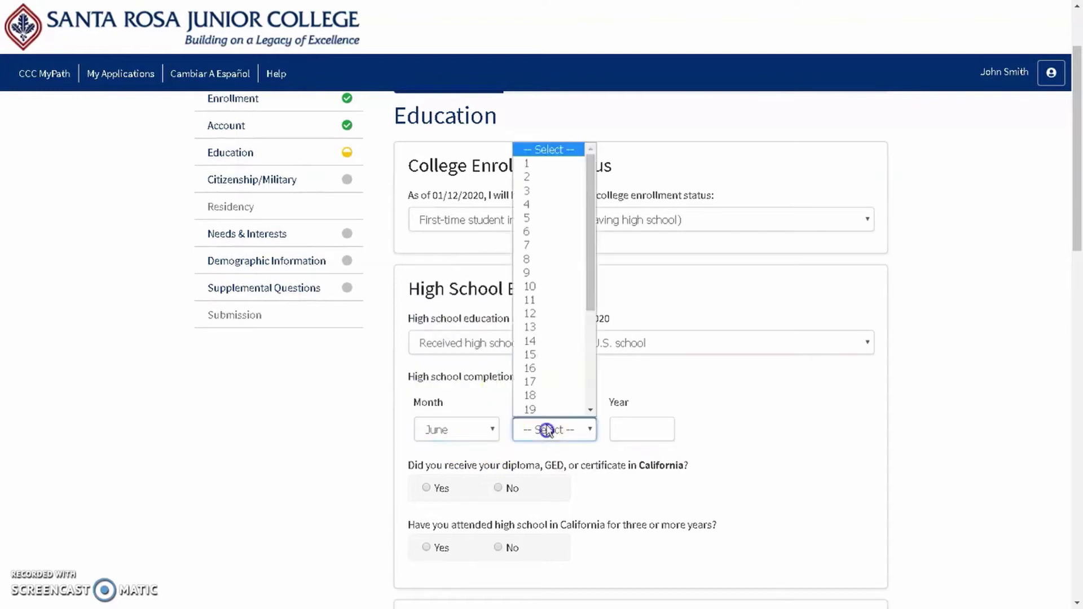
click(550, 162)
click(626, 429)
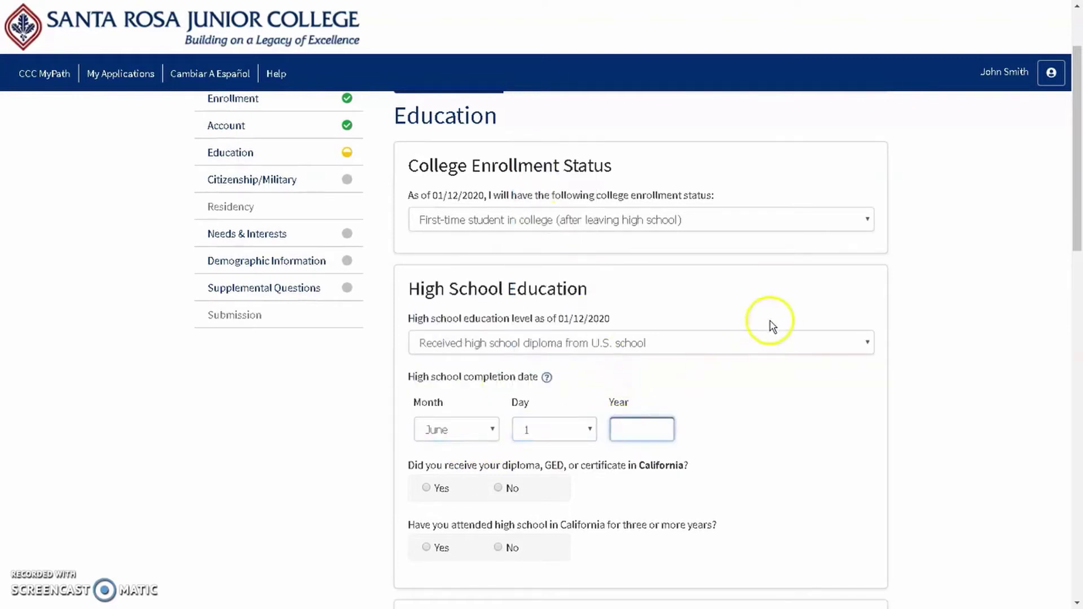
text(2009)
click(427, 488)
click(427, 548)
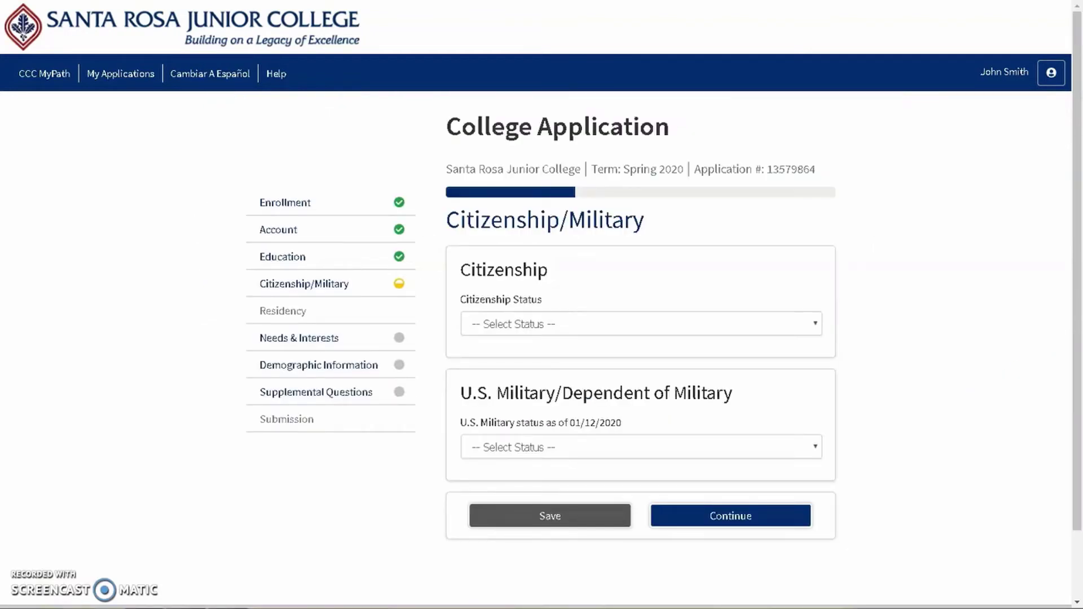
Step: Set the citizenship status to U.S. Citizen and the U.S. military status to "None apply to me"
click(640, 324)
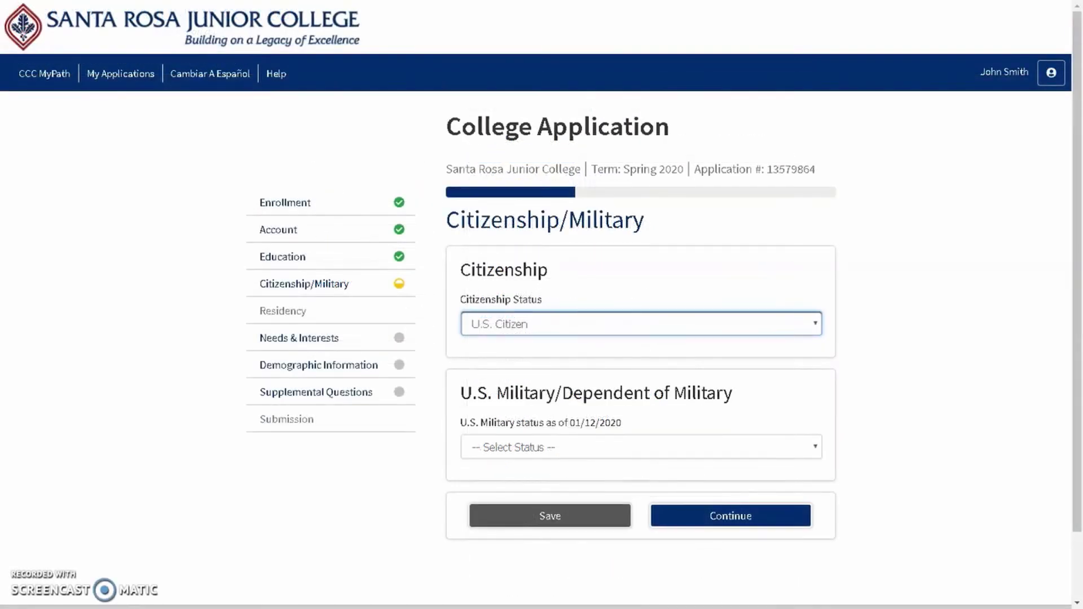
click(641, 446)
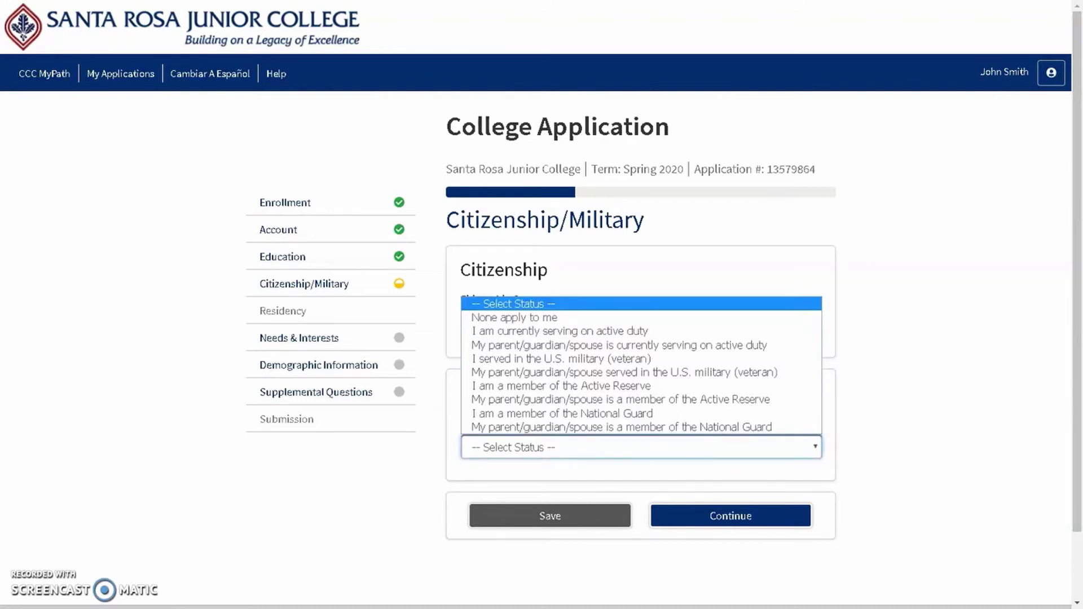
key(Down)
key(Return)
key(Return)
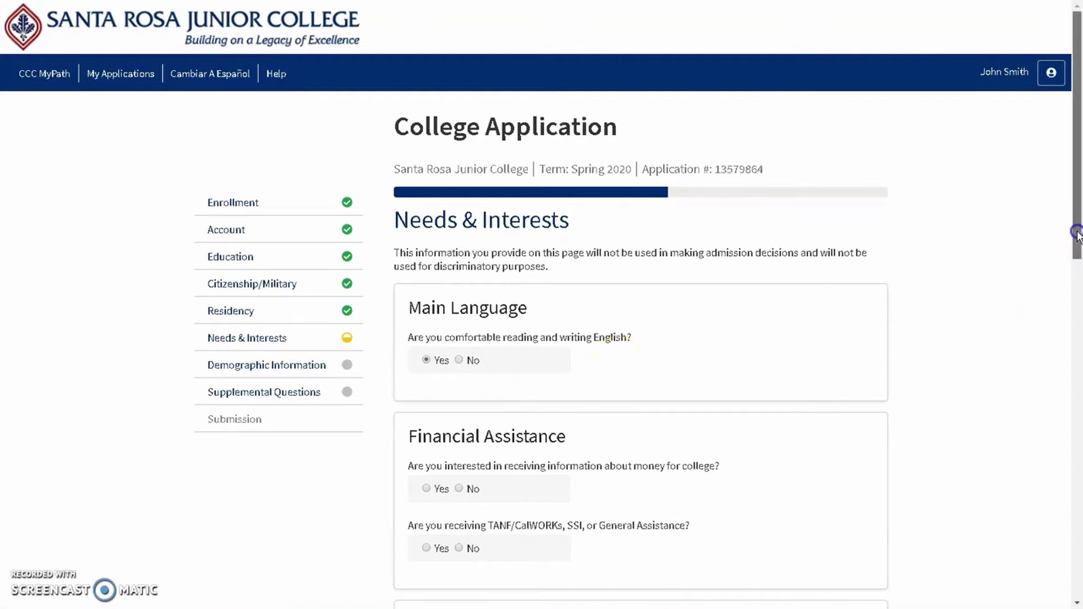
Step: Answer Yes to both Financial Assistance questions, on information about money for college and on receiving TANF/CalWORKs, SSI, or General Assistance
drag(1077, 234, 1074, 362)
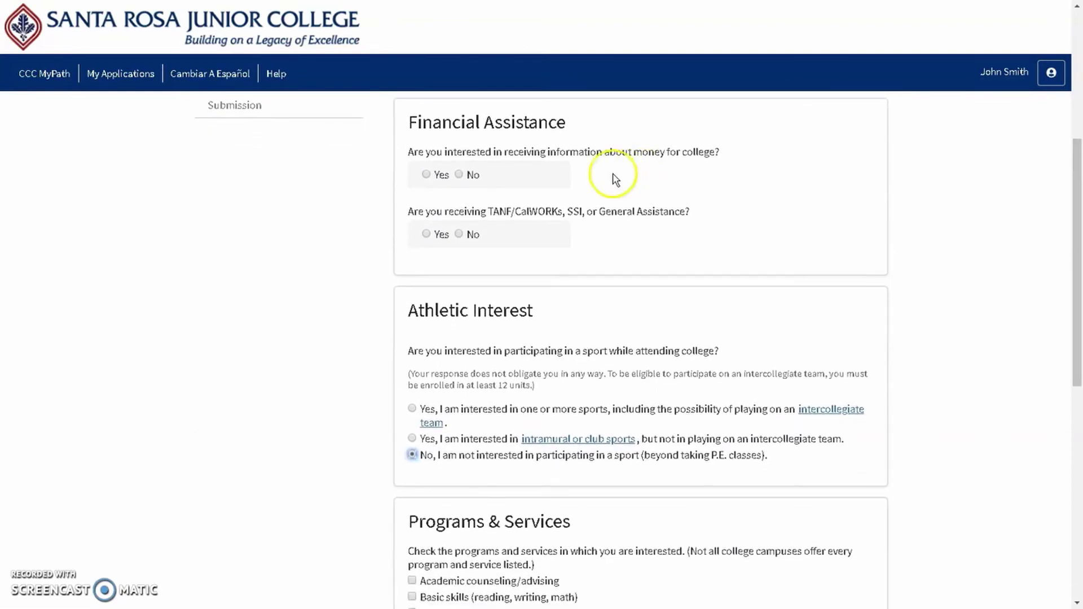
click(423, 175)
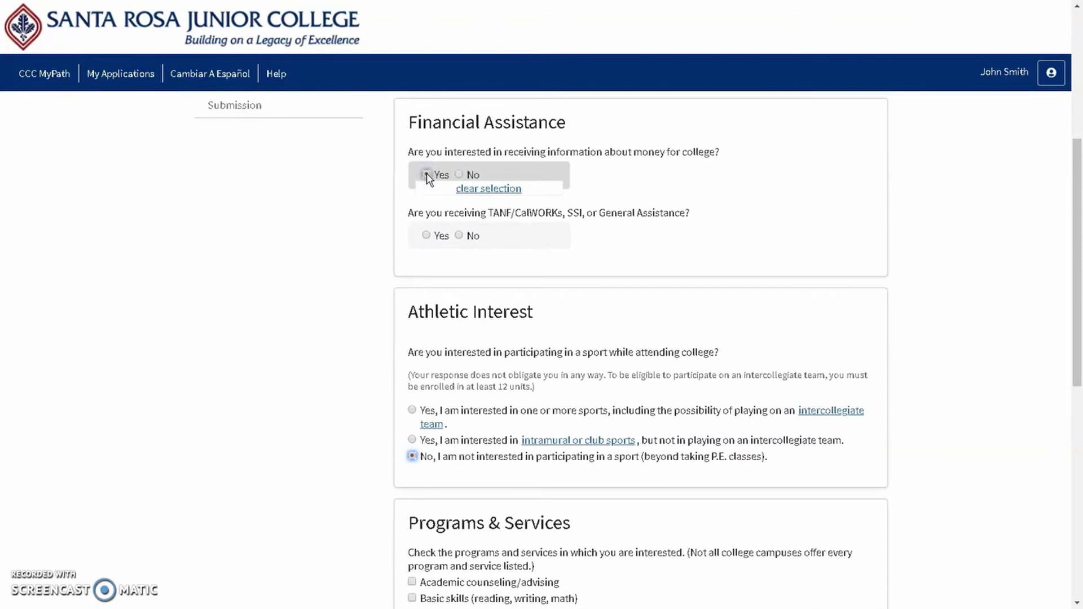
click(426, 236)
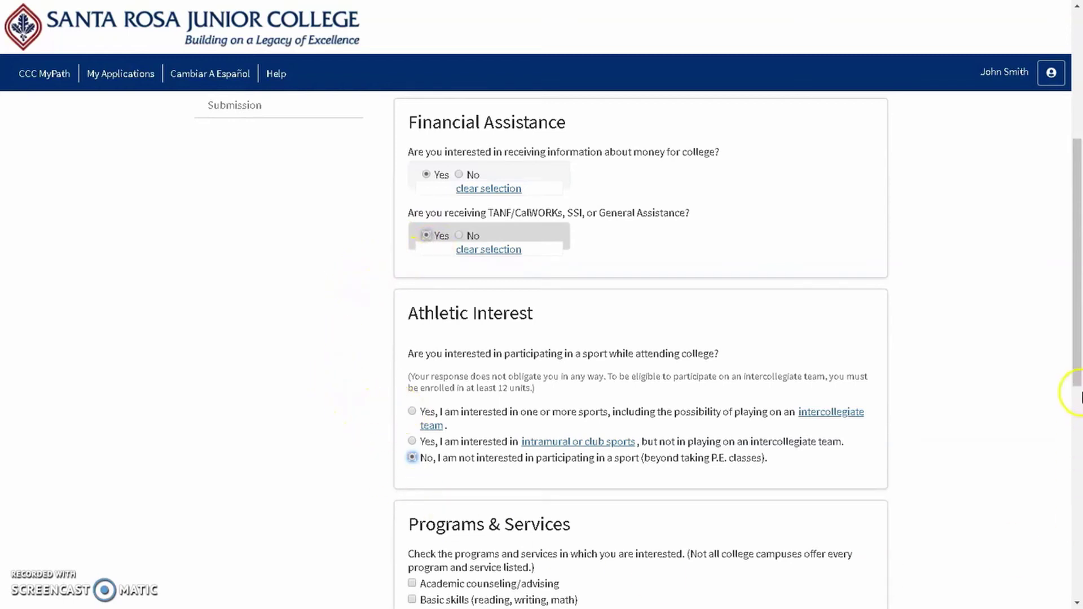
drag(1078, 371, 1070, 534)
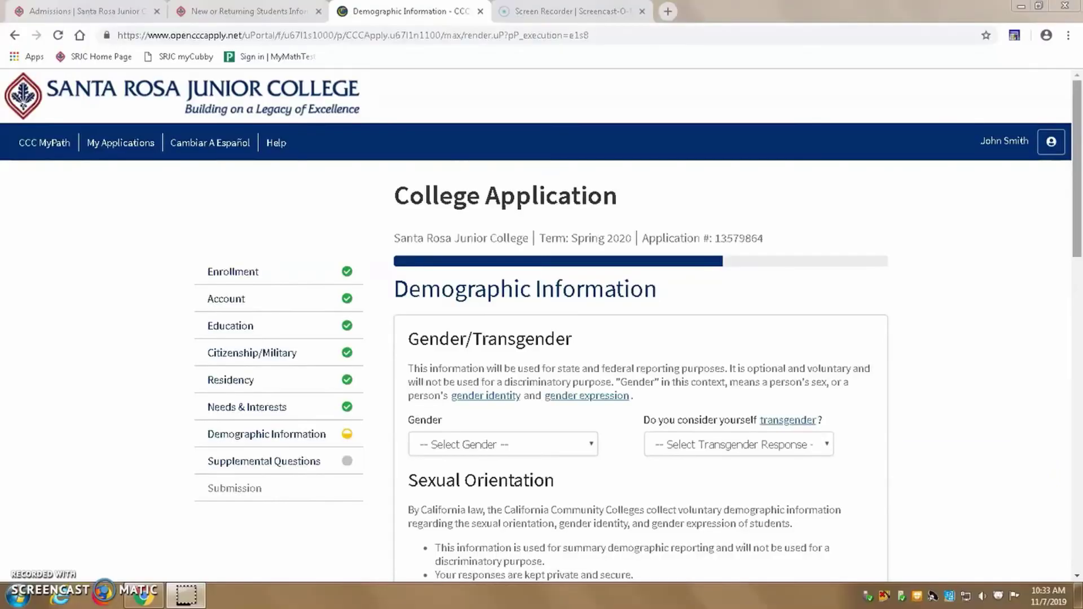
Step: Set the educational level of Parent or Guardian 1 to Unknown and choose a level for Parent or Guardian 2
scroll(641, 367, down, 1)
scroll(640, 367, down, 4)
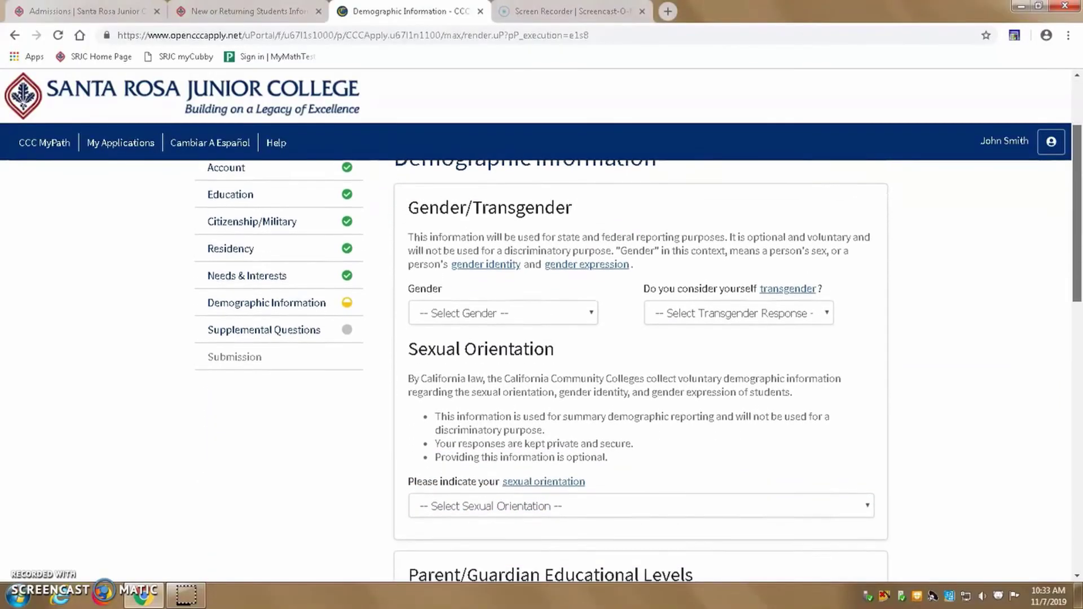
scroll(640, 366, down, 1)
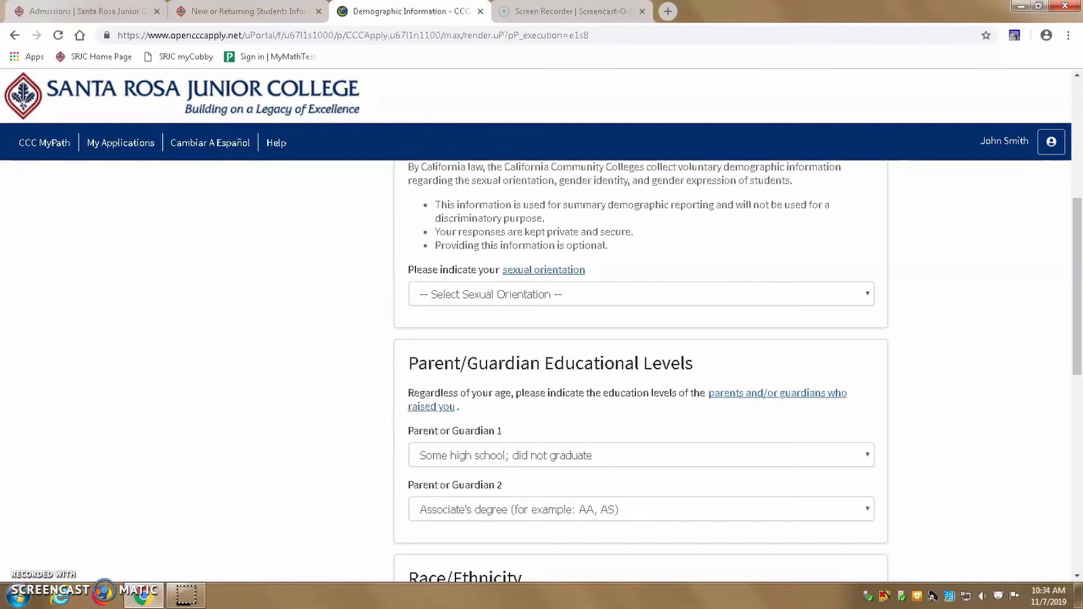
click(641, 455)
click(485, 417)
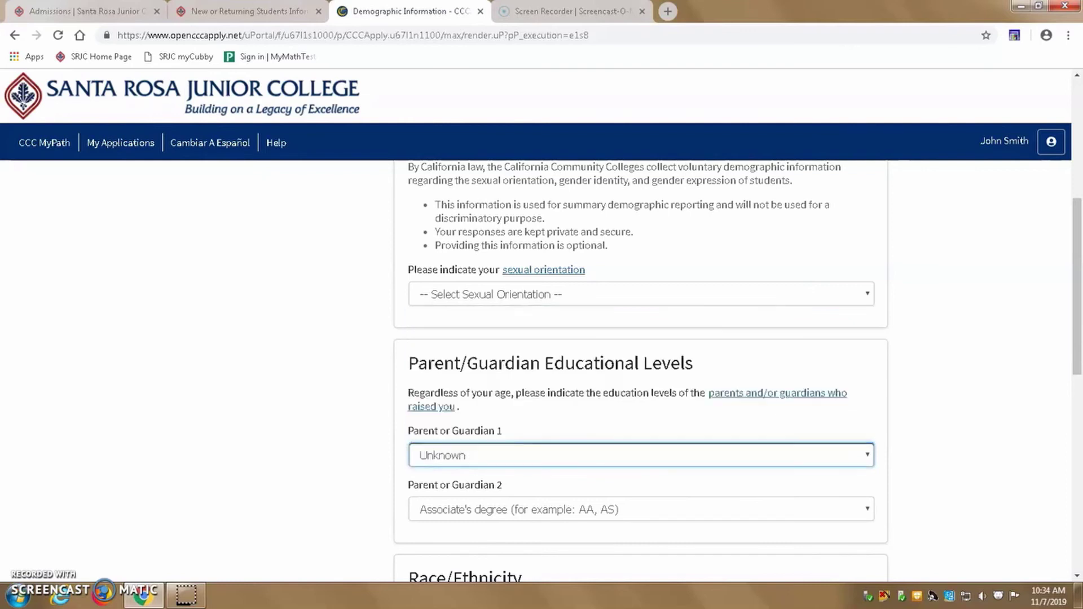
click(641, 509)
click(486, 474)
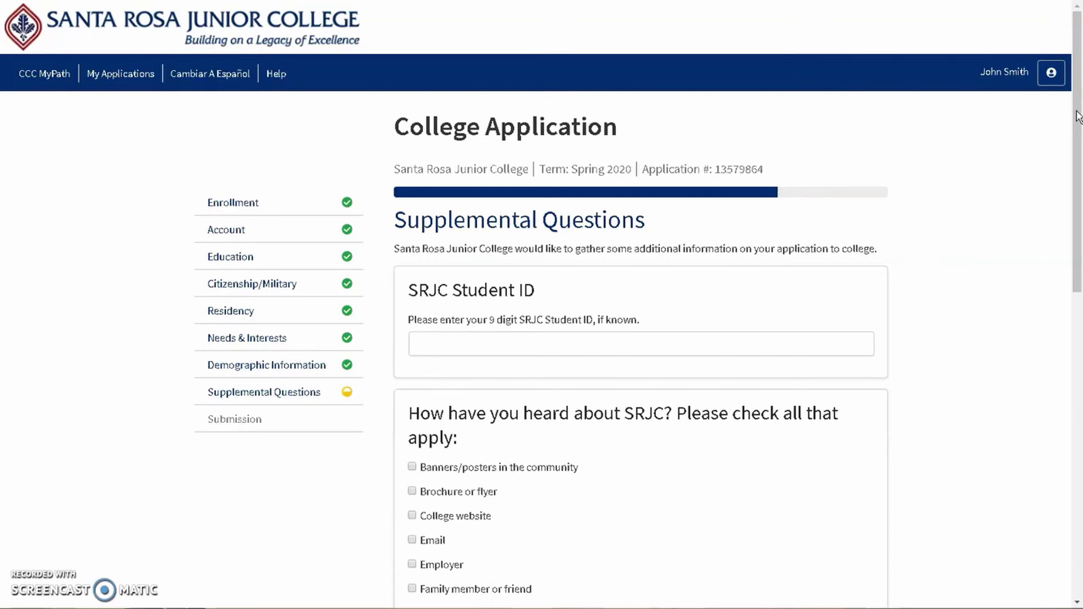
Step: Choose Santa Rosa as the SRJC campus where the majority of courses are expected to be taken
drag(1078, 116, 1077, 247)
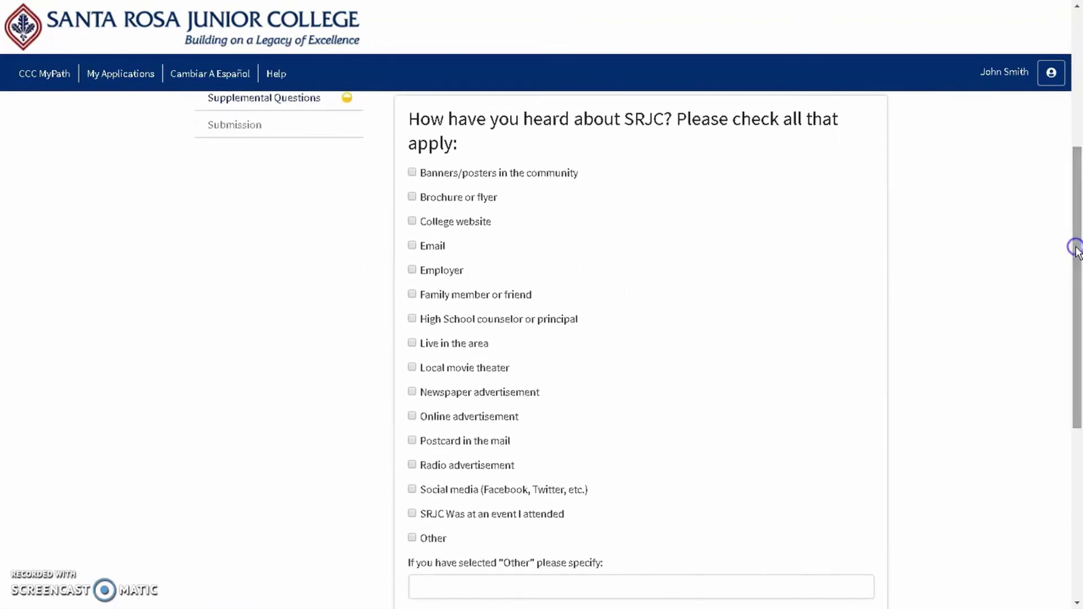
drag(1067, 283, 1072, 464)
click(858, 370)
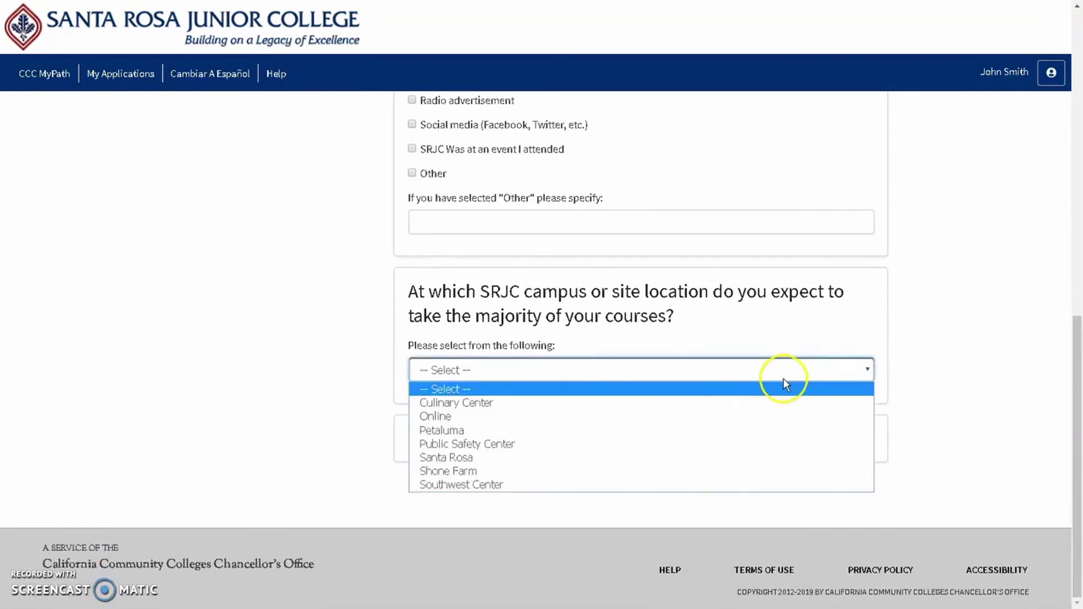
click(714, 457)
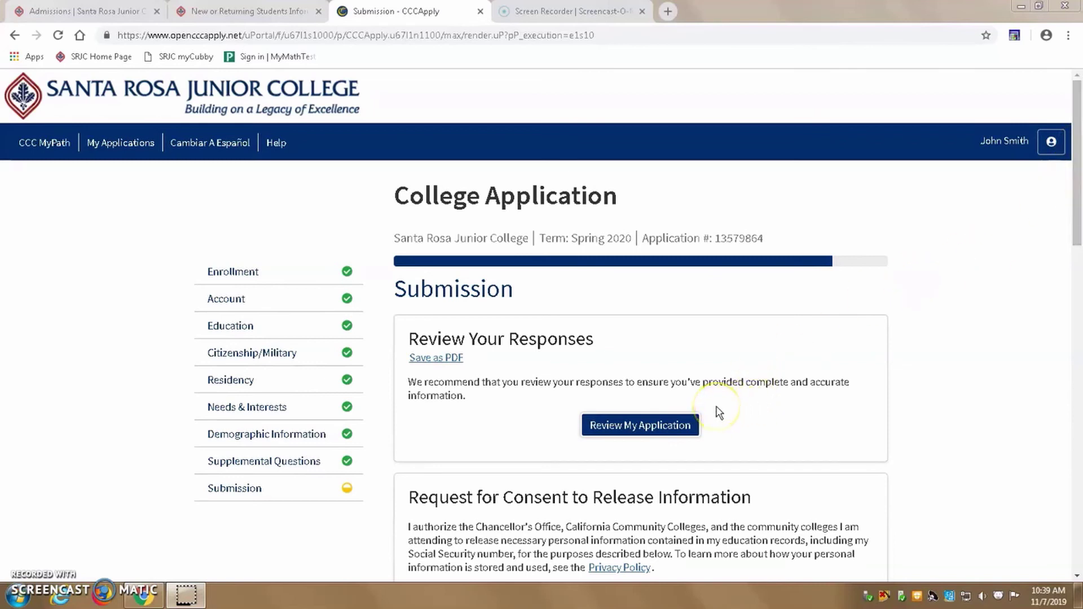
Step: Read through the consent request, the declarations and the financial aid acknowledgement on the Submission page
click(1074, 244)
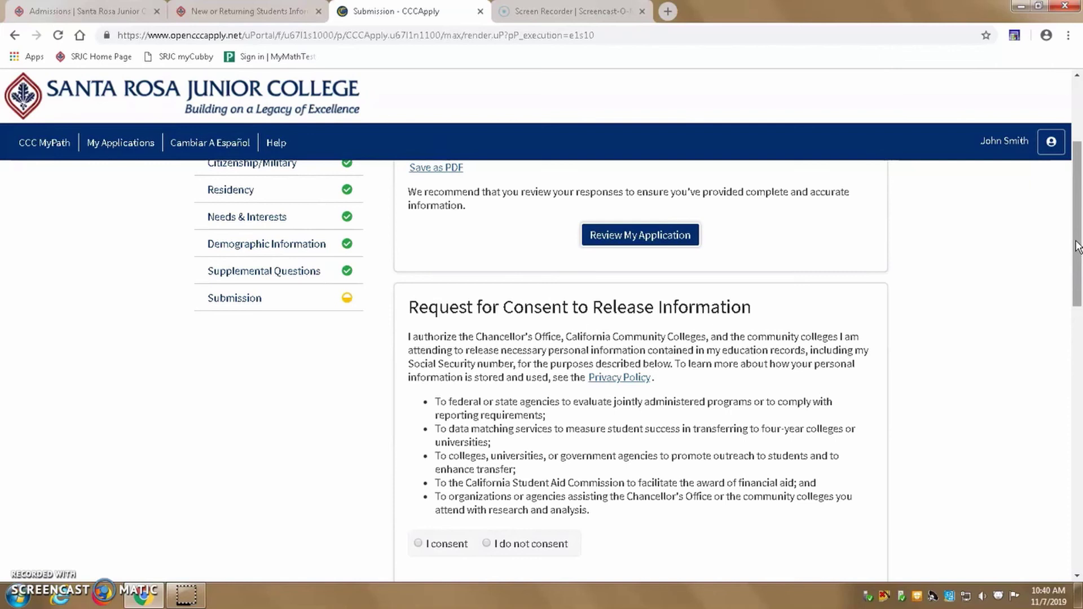
drag(1077, 247, 1075, 380)
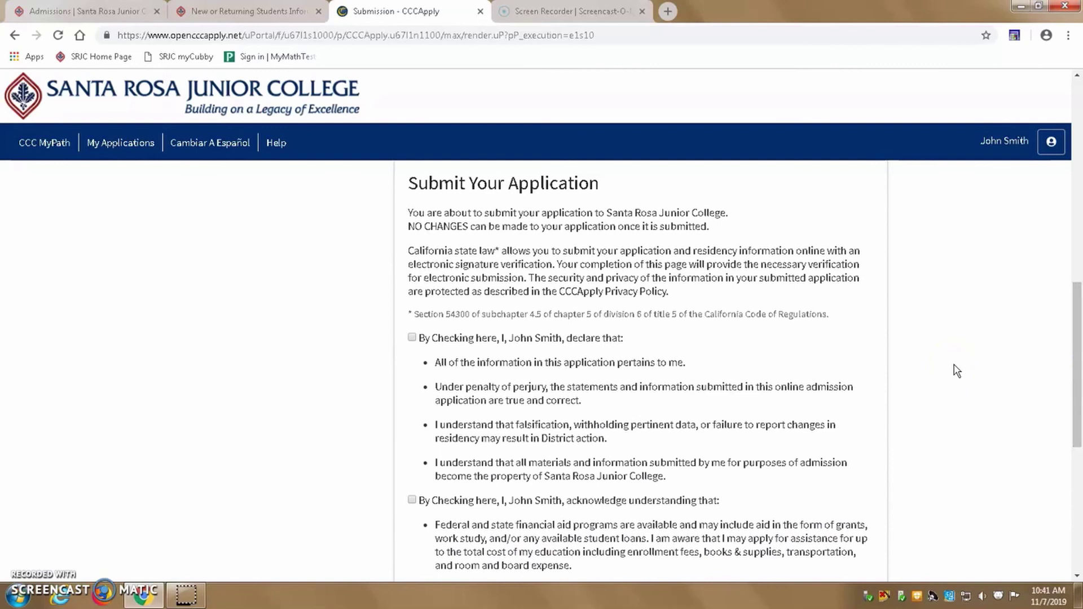
drag(1076, 353, 1075, 444)
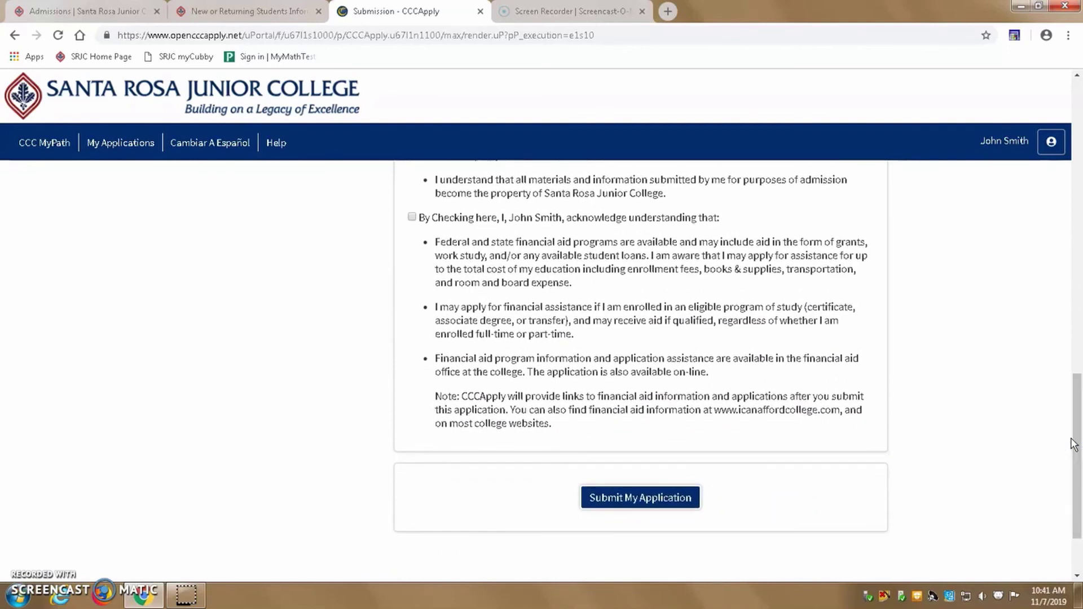